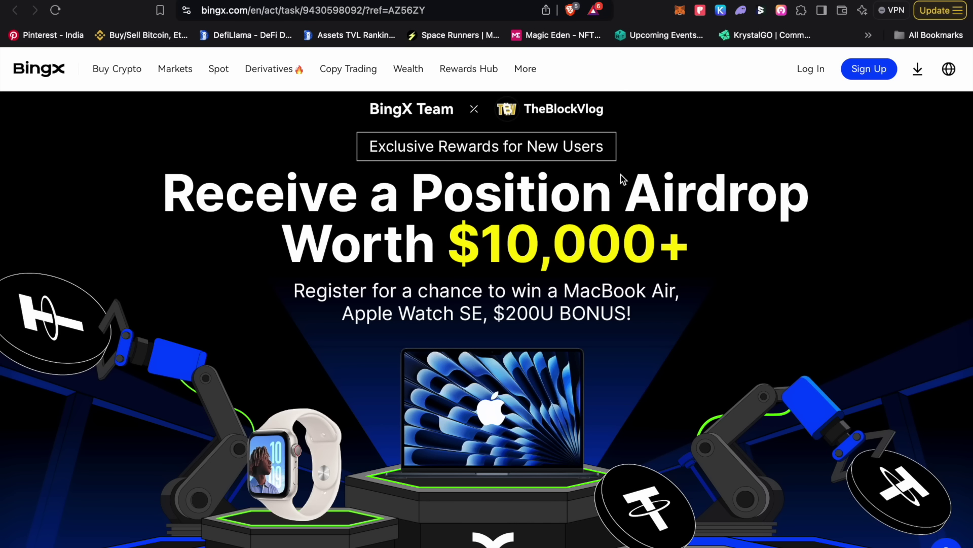
# - Look through the BingX rewards promotion page for new users
pyautogui.scroll(-1, 639, 216)
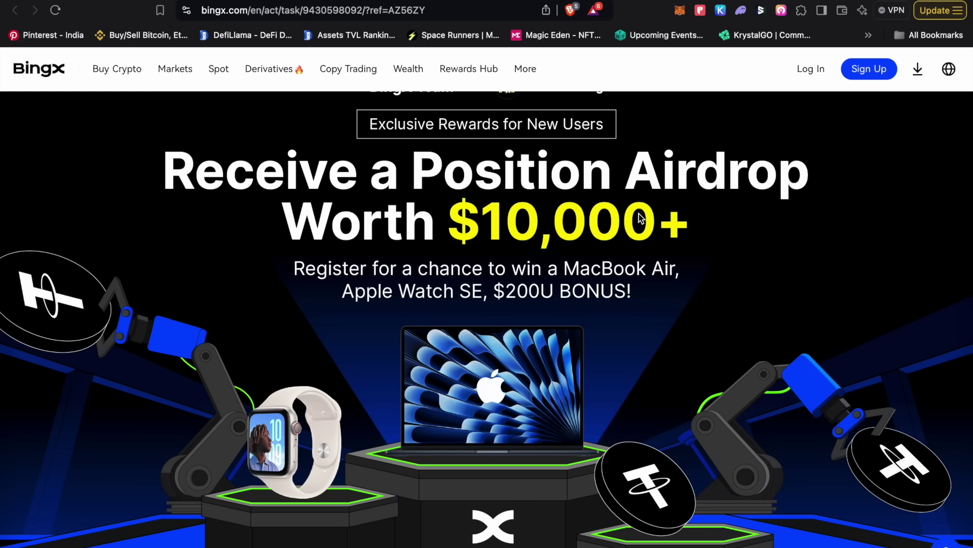
pyautogui.scroll(1, 639, 217)
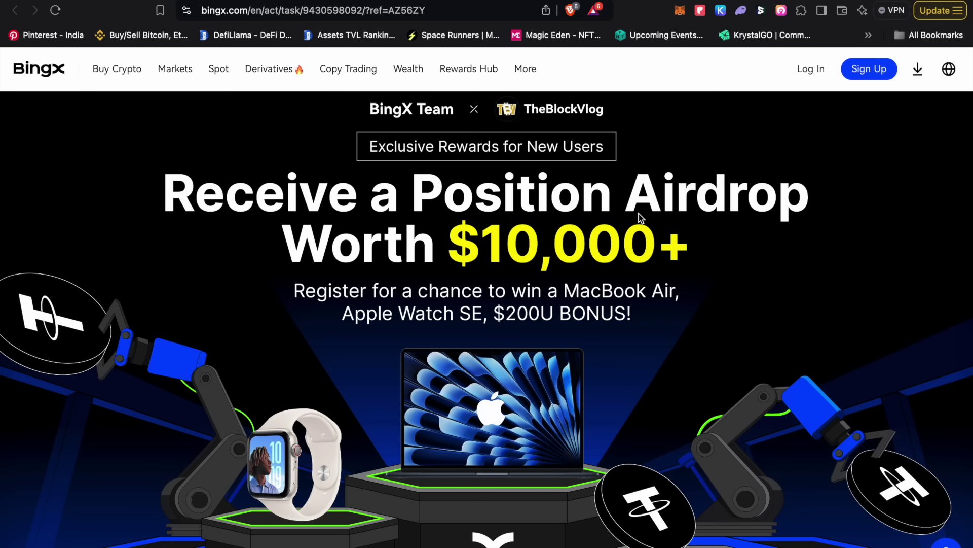
pyautogui.scroll(-1, 638, 214)
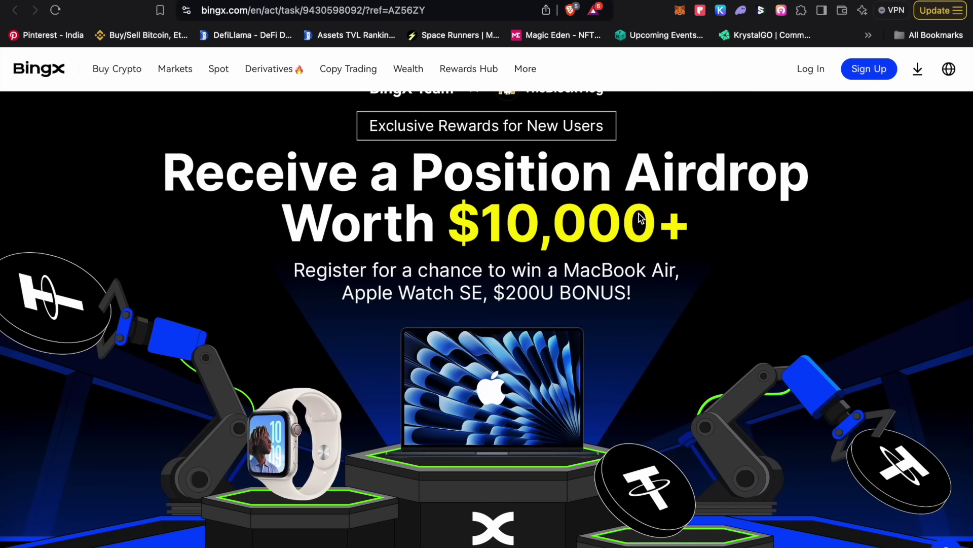
pyautogui.scroll(-15, 638, 217)
pyautogui.scroll(15, 639, 217)
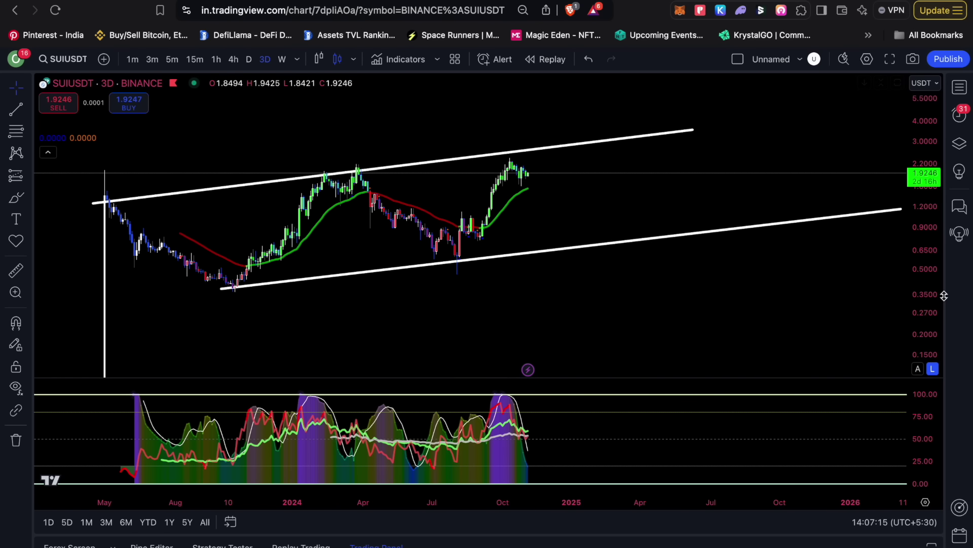
# - Examine the SUIUSDT 3-day chart's price action between the two rising white channel lines
pyautogui.scroll(-3, 737, 309)
pyautogui.scroll(3, 737, 308)
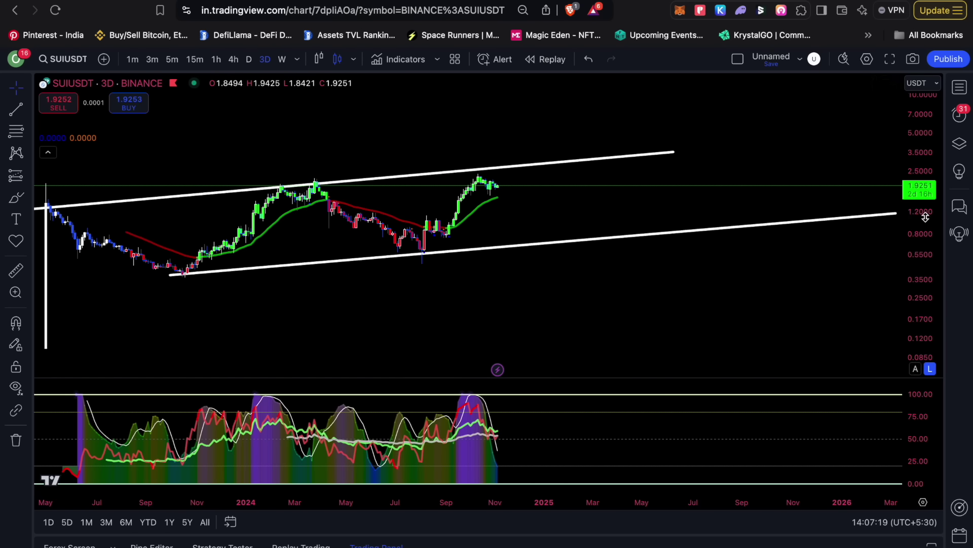
pyautogui.moveTo(922, 275); pyautogui.dragTo(920, 208)
pyautogui.scroll(3, 597, 206)
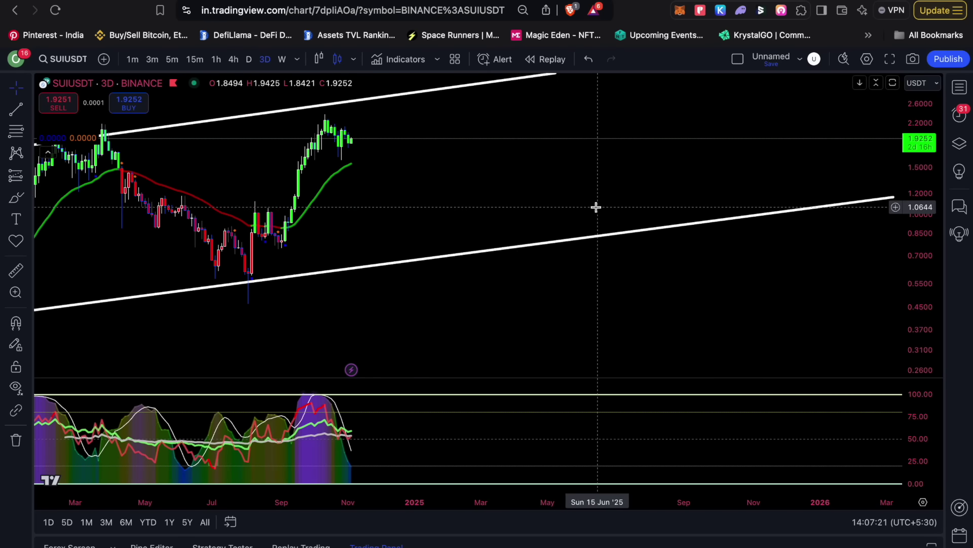
pyautogui.scroll(-2, 724, 211)
pyautogui.scroll(-2, 707, 208)
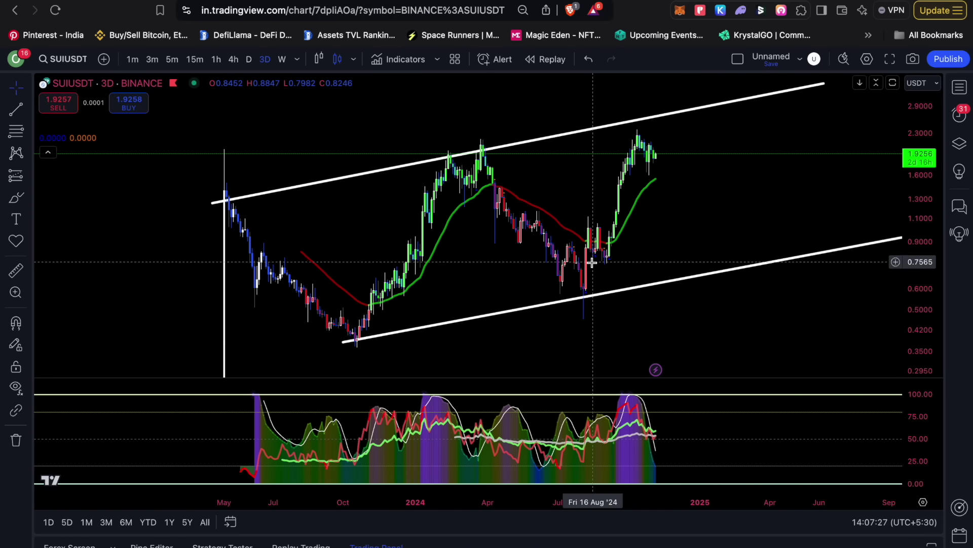
pyautogui.scroll(3, 652, 263)
pyautogui.moveTo(565, 210); pyautogui.dragTo(646, 255)
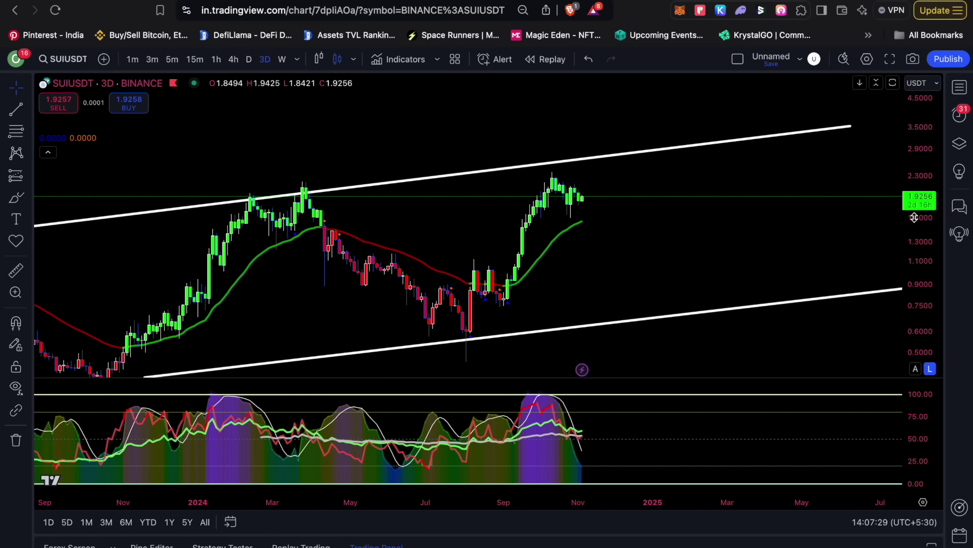
pyautogui.moveTo(927, 259); pyautogui.dragTo(929, 177)
pyautogui.hscroll(-2, 804, 196)
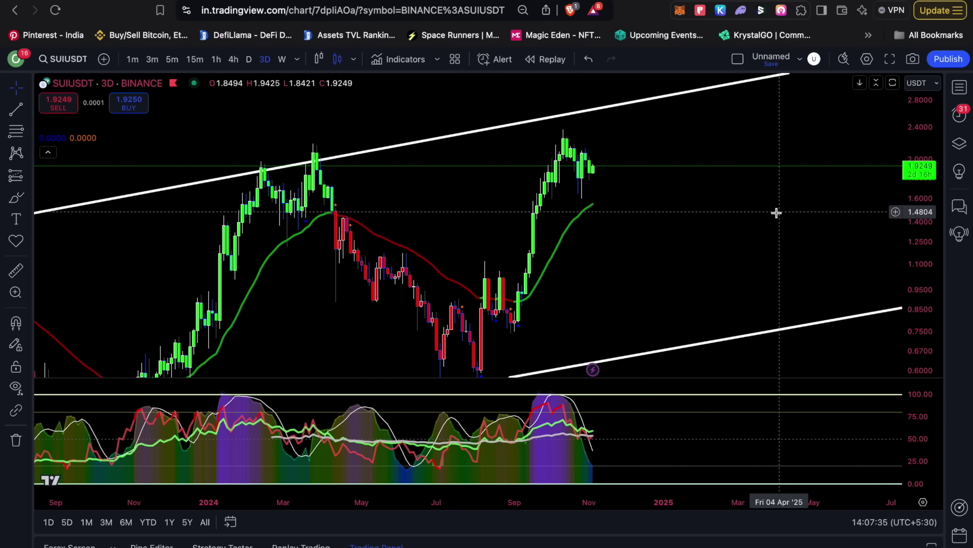
pyautogui.hscroll(-3, 778, 217)
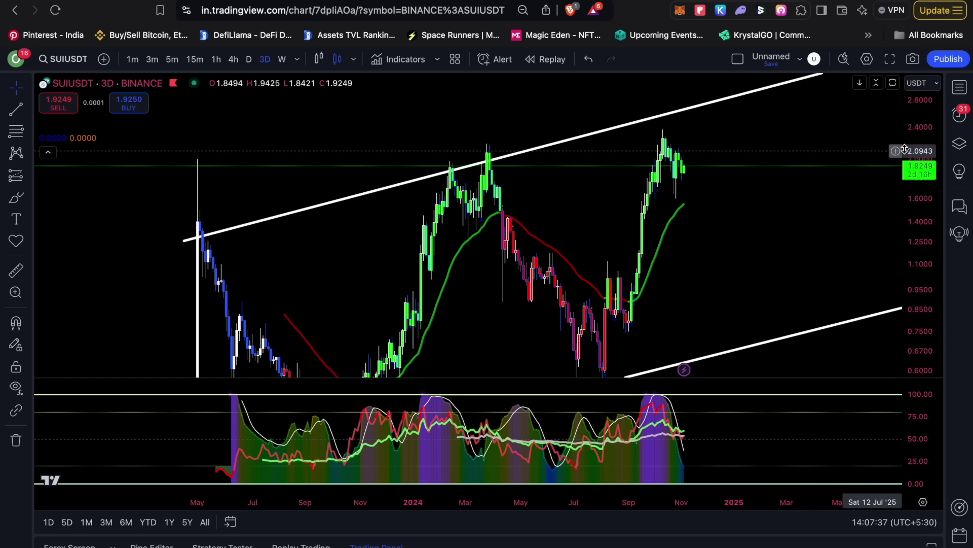
pyautogui.moveTo(911, 140); pyautogui.dragTo(899, 206)
pyautogui.hscroll(2, 718, 293)
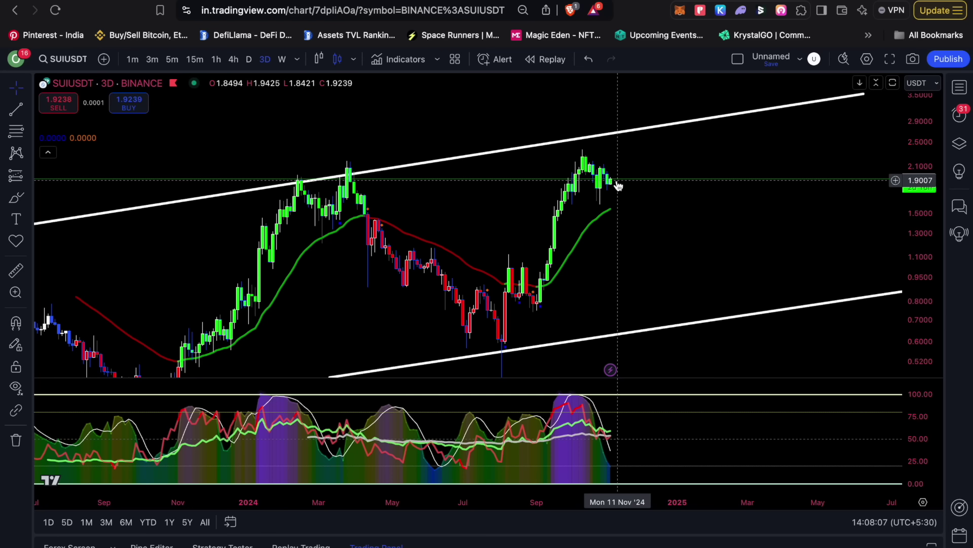
# - Draw a horizontal ray at about 2.0827 from the mid-March 2024 high and set its thickness to 4px
pyautogui.click(29, 109)
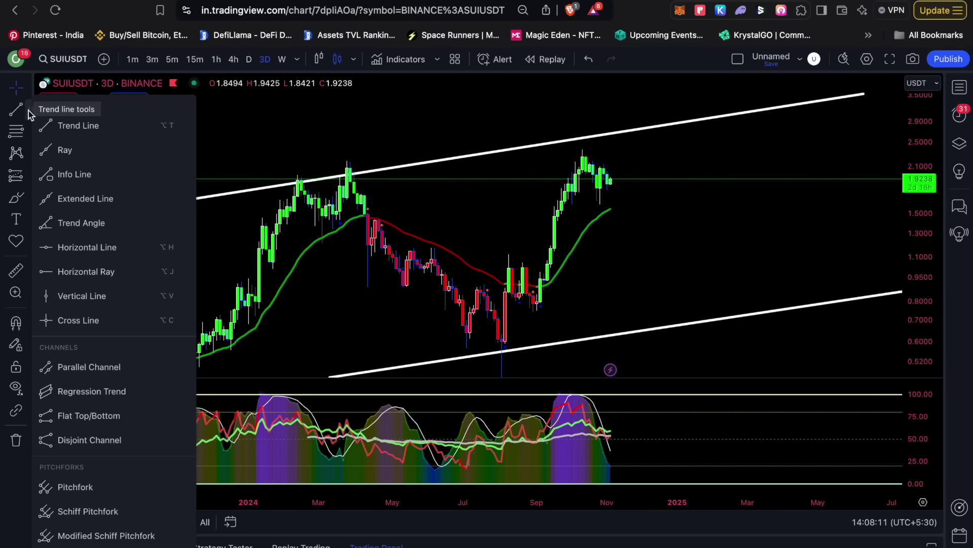
pyautogui.click(72, 265)
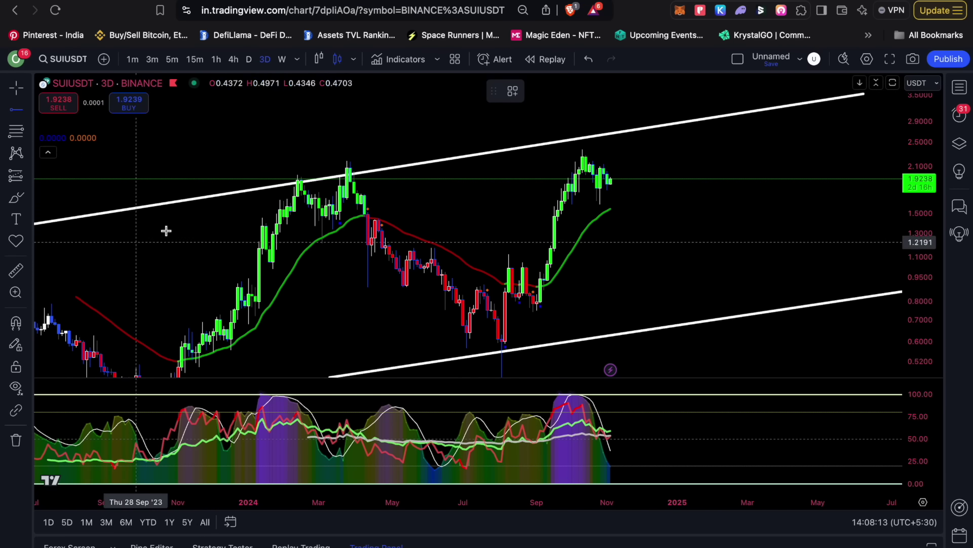
pyautogui.click(336, 167)
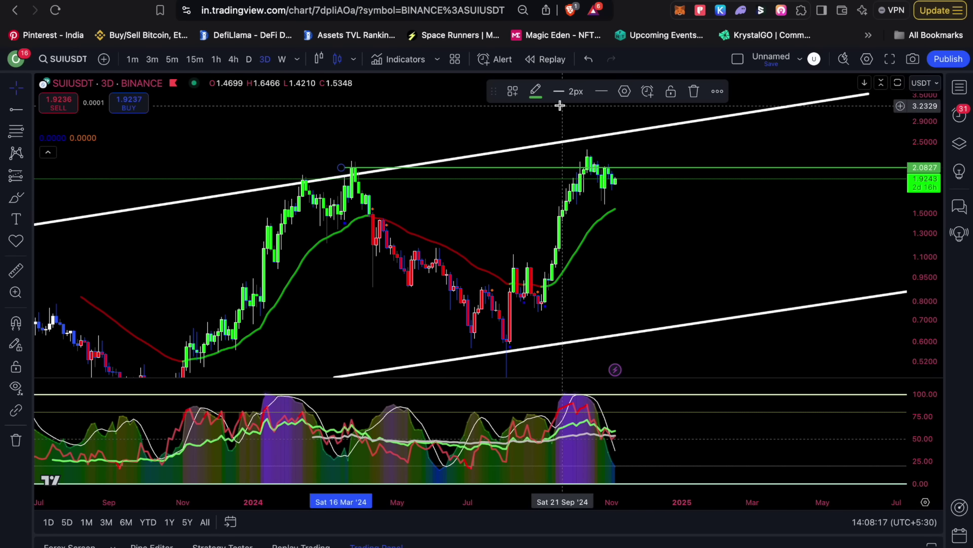
pyautogui.click(535, 92)
pyautogui.click(561, 100)
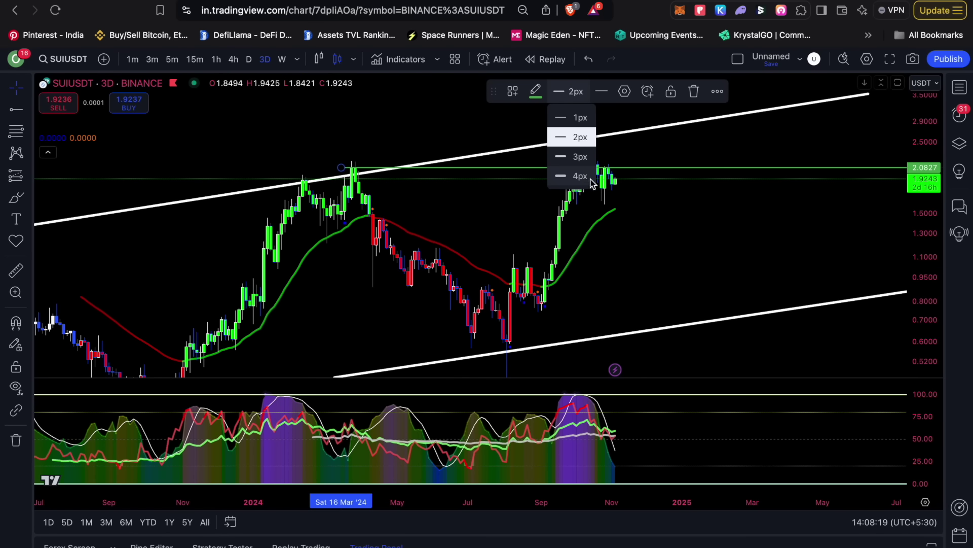
pyautogui.click(572, 179)
# - Label the green horizontal ray with the text "BREAKOUT POINT" and deselect it
pyautogui.scroll(2, 850, 194)
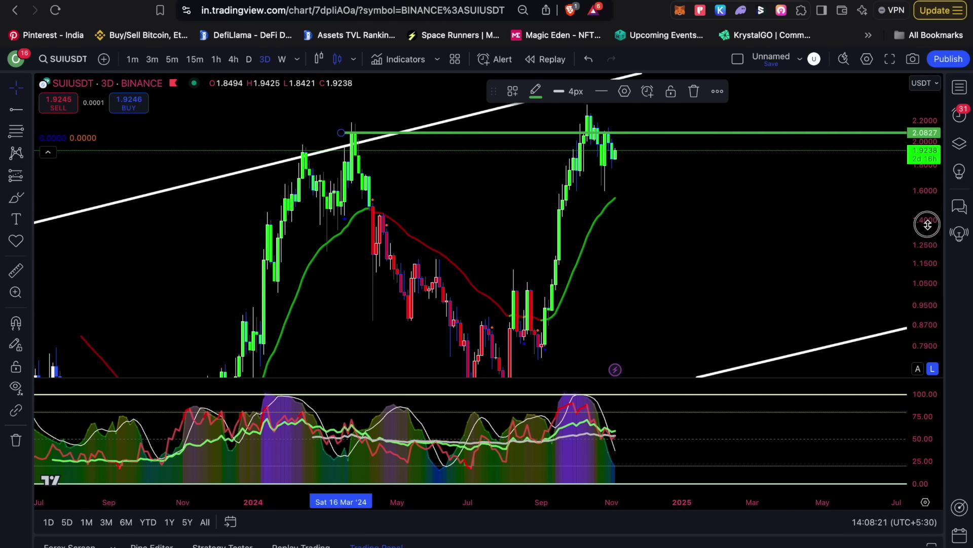
pyautogui.scroll(2, 708, 226)
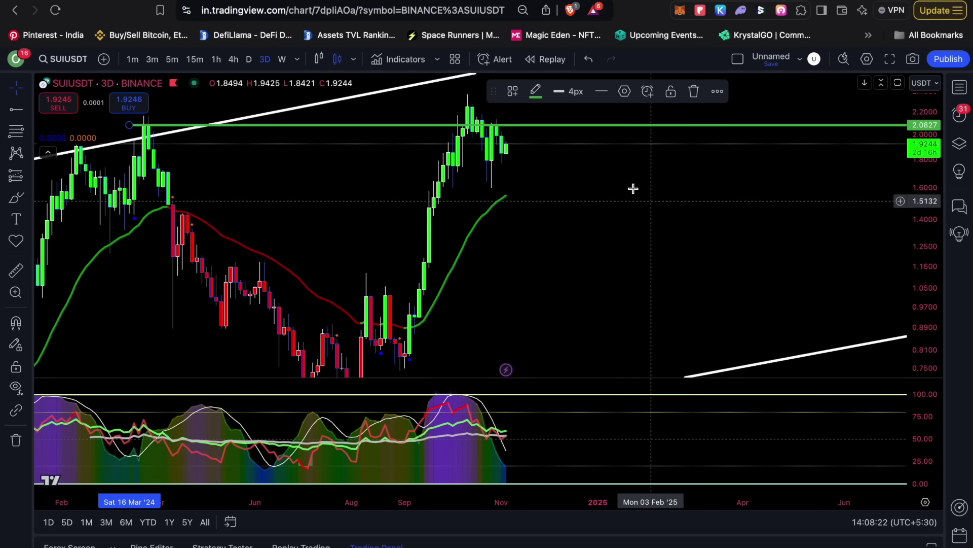
pyautogui.doubleClick(603, 127)
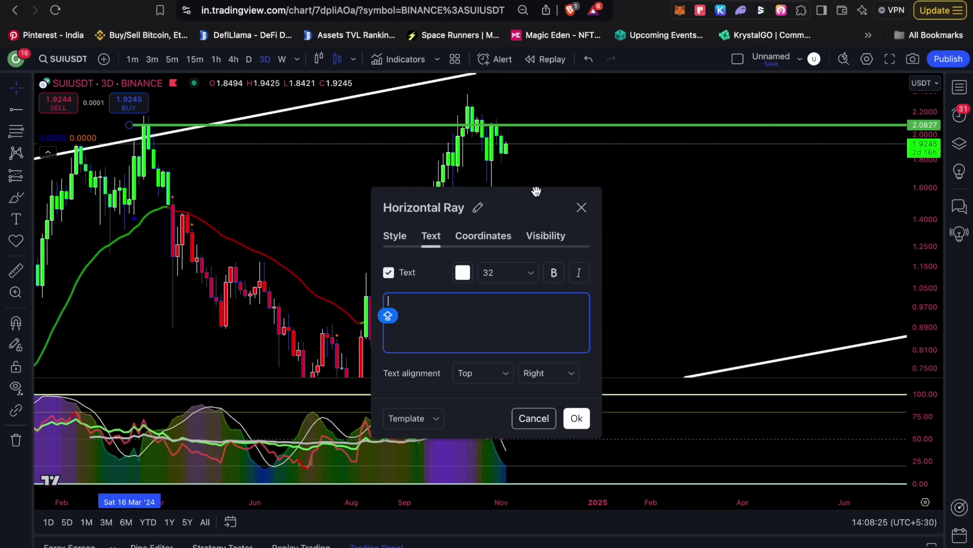
pyautogui.write('BREAKOUT PI')
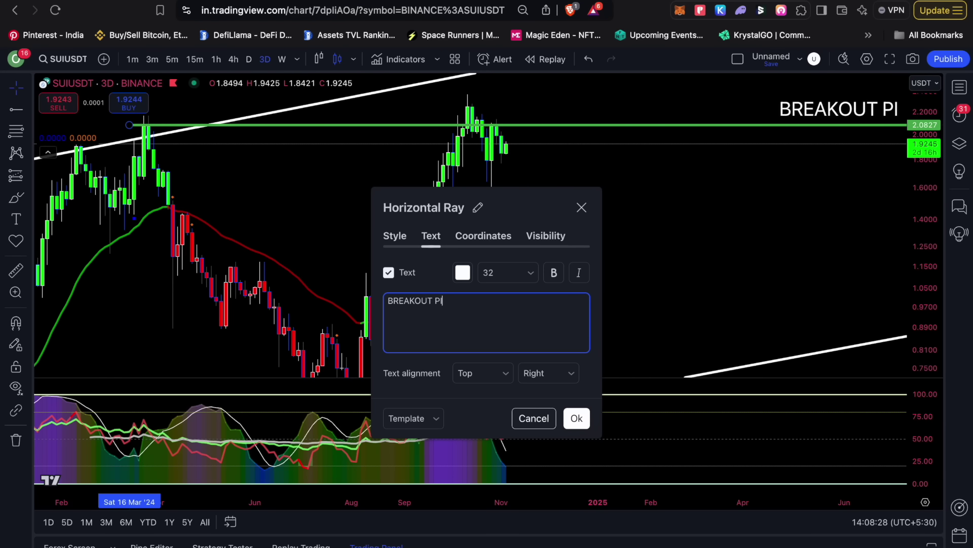
pyautogui.press('BackSpace')
pyautogui.write('OINT')
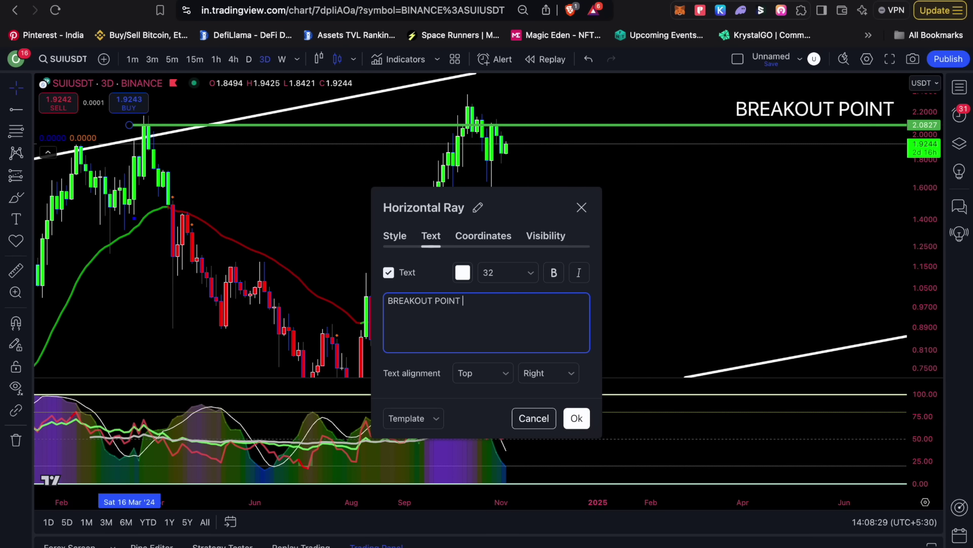
pyautogui.click(568, 420)
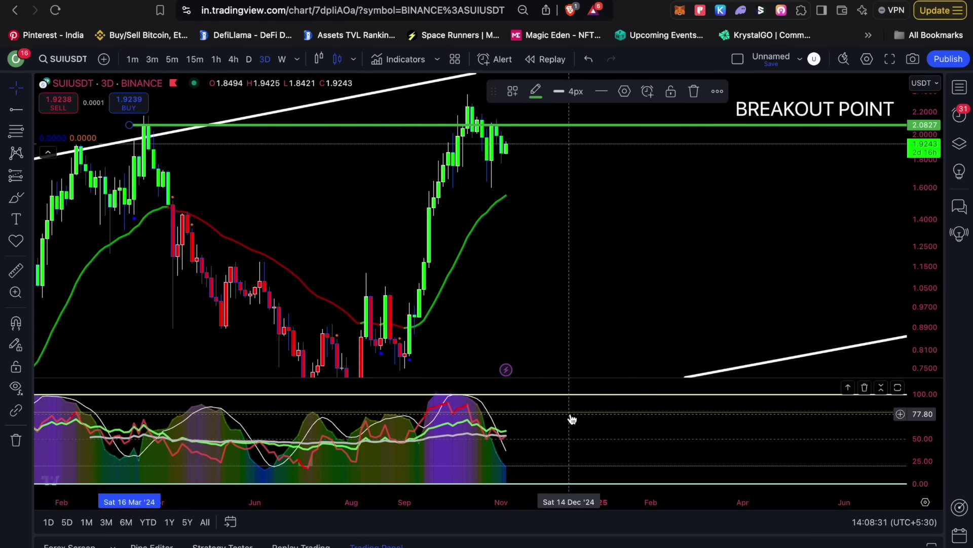
pyautogui.scroll(-3, 297, 164)
pyautogui.scroll(2, 679, 213)
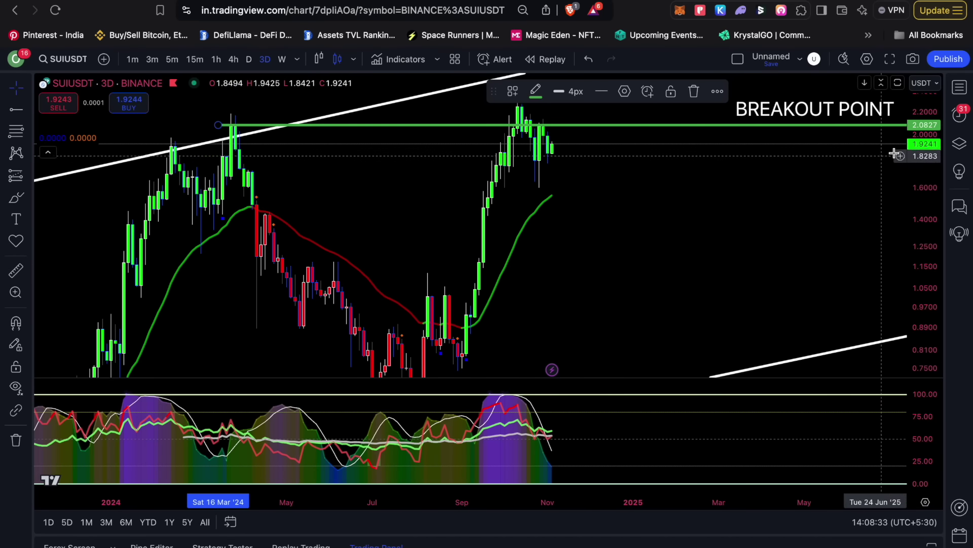
pyautogui.moveTo(925, 152); pyautogui.dragTo(924, 292)
pyautogui.click(739, 224)
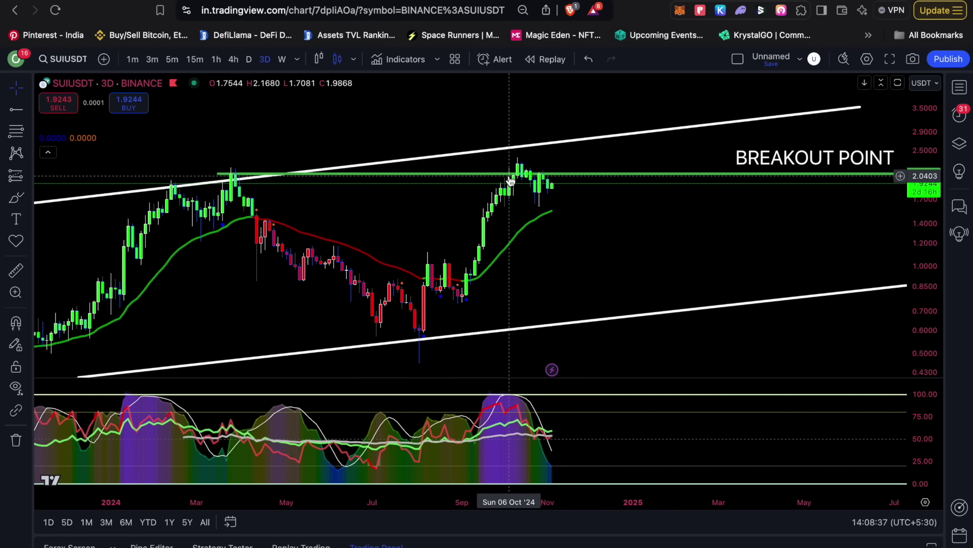
# - Brush a red arc over the October 2024 peak at the breakout line, and delete it
pyautogui.click(15, 197)
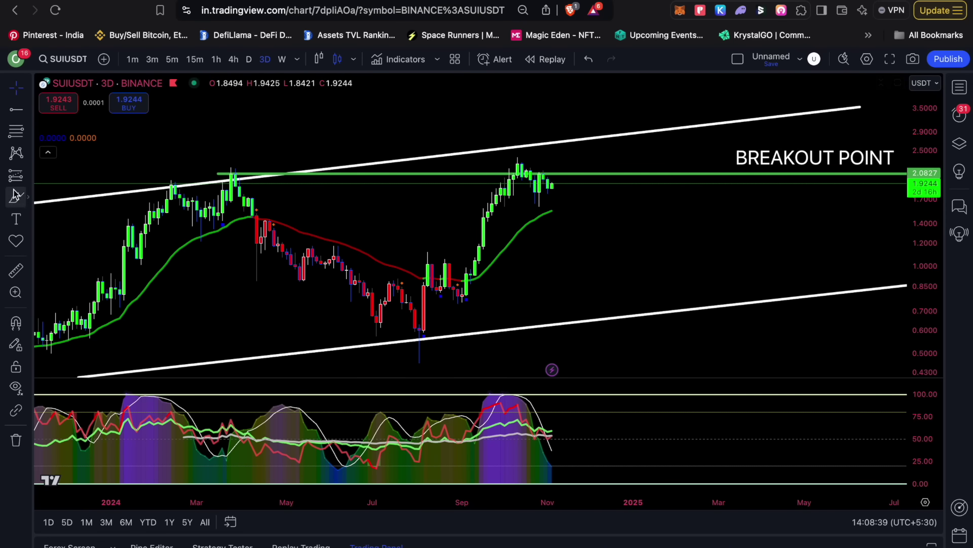
pyautogui.moveTo(494, 198)
pyautogui.mouseDown()
pyautogui.moveTo(528, 156)
pyautogui.moveTo(559, 208)
pyautogui.mouseUp()
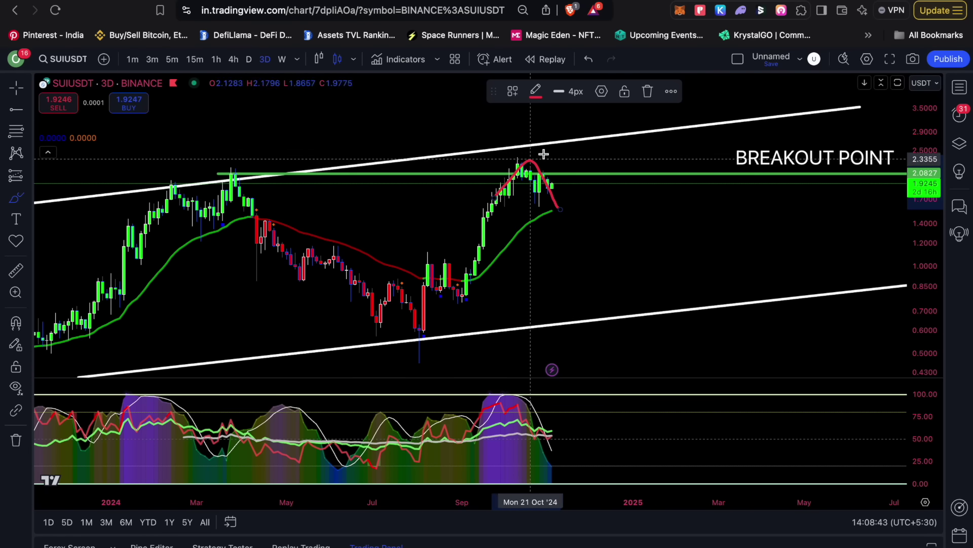
pyautogui.click(647, 91)
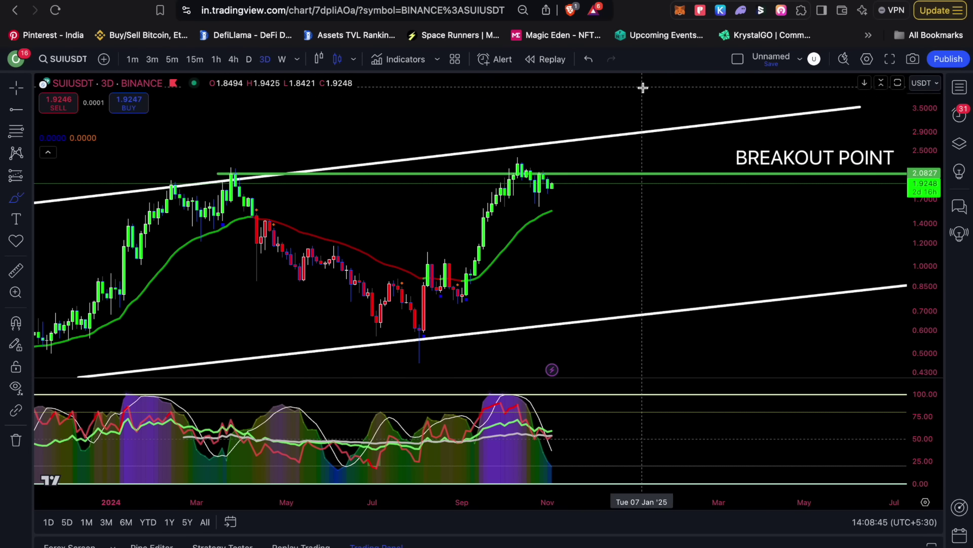
# - Switch the SUIUSDT chart to the daily timeframe and examine the recent price action around the breakout line
pyautogui.moveTo(927, 286); pyautogui.dragTo(928, 273)
pyautogui.click(249, 59)
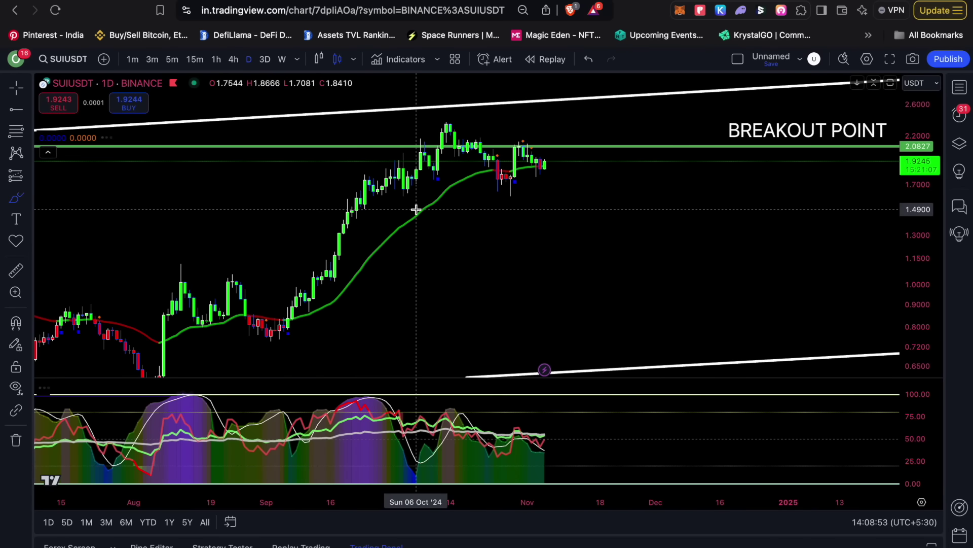
pyautogui.scroll(-3, 414, 211)
pyautogui.scroll(5, 578, 232)
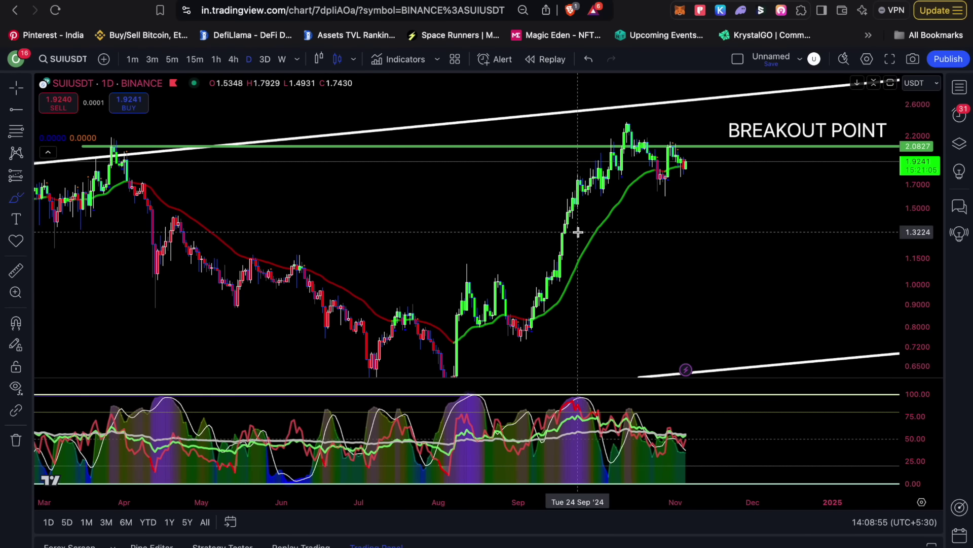
pyautogui.scroll(-2, 578, 232)
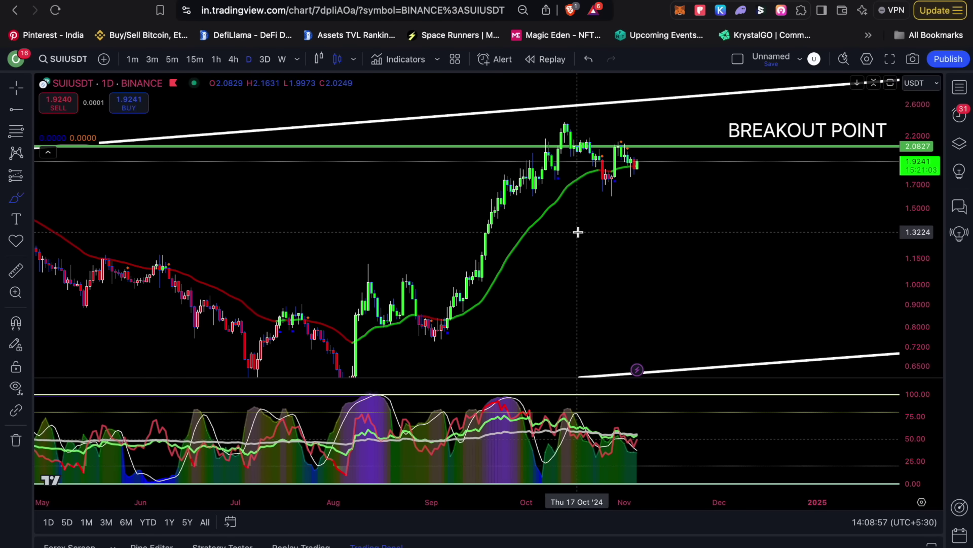
# - Draw a Fibonacci retracement from the early September 2024 low at about 0.7373 up to about 2.3885, extending to mid-December 2024
pyautogui.scroll(-2, 578, 232)
pyautogui.moveTo(916, 152); pyautogui.dragTo(916, 251)
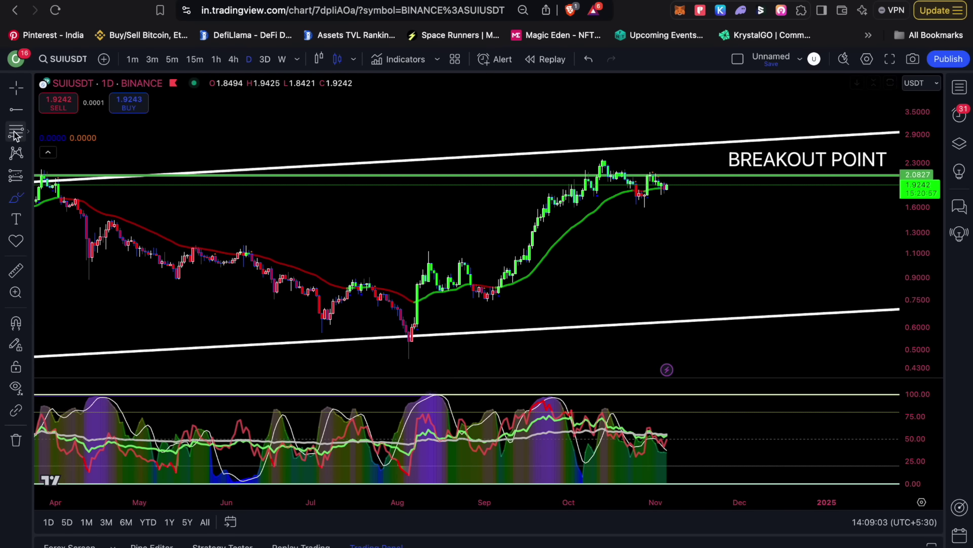
pyautogui.hotkey('alt', 'f')
pyautogui.click(487, 302)
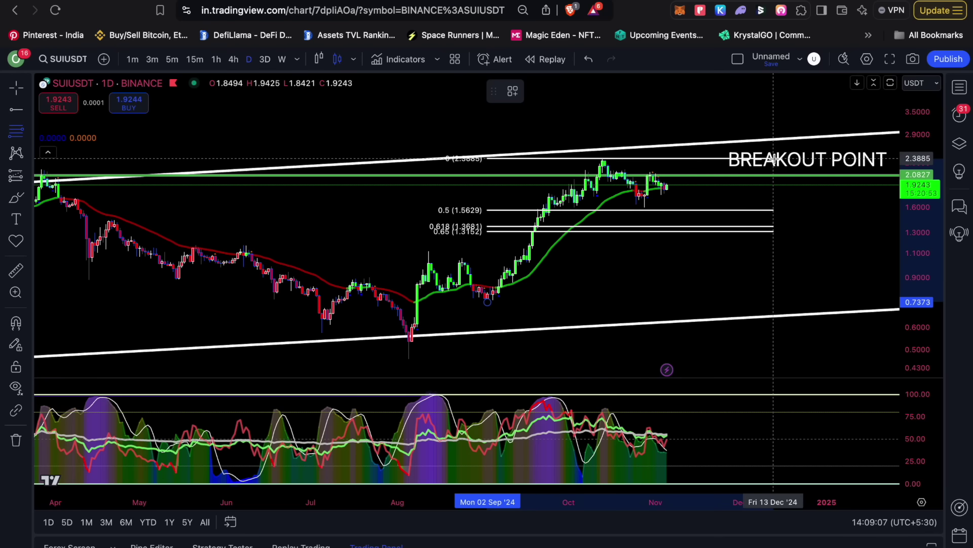
pyautogui.click(773, 158)
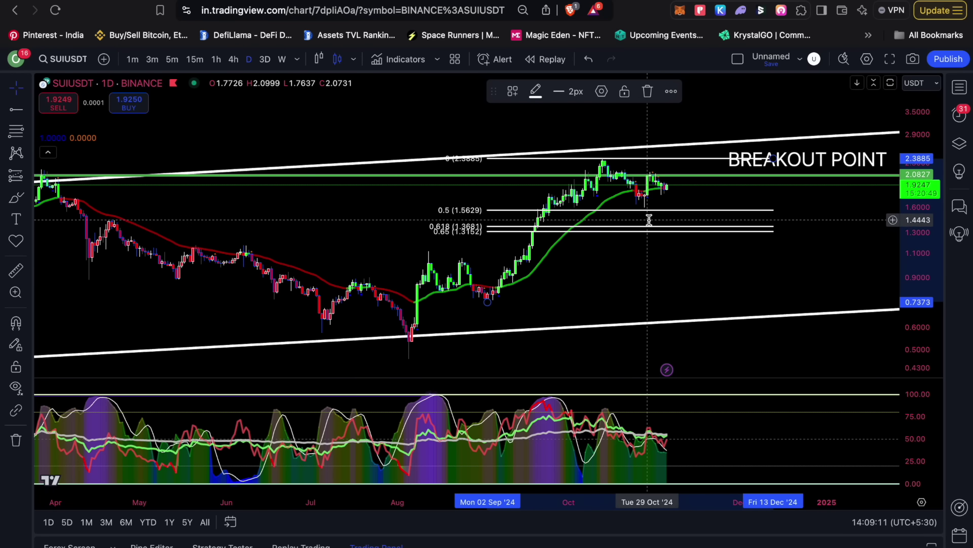
# - Draw a rectangle covering the 0.5 to 0.65 Fibonacci levels, from about 20 October 2024 to late January 2025
pyautogui.click(28, 198)
pyautogui.click(75, 343)
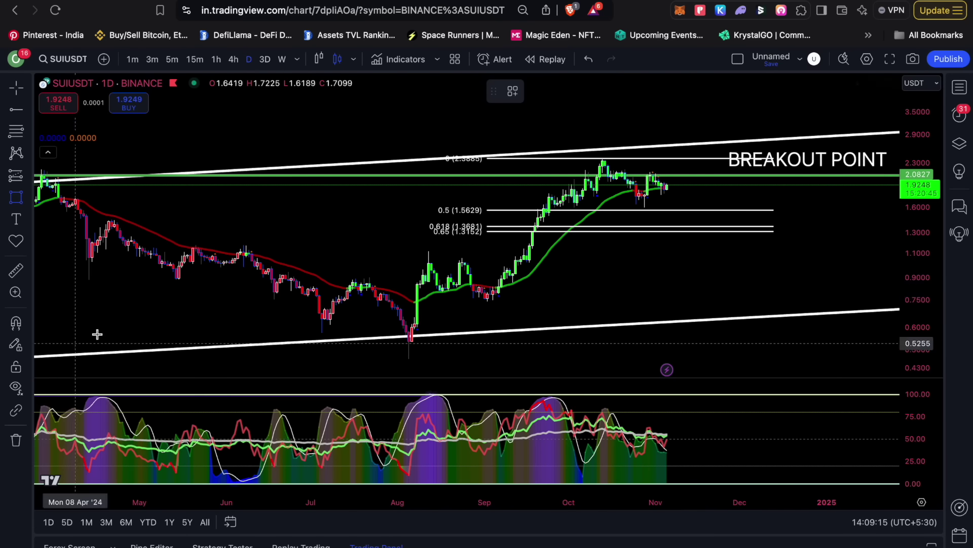
pyautogui.moveTo(622, 210); pyautogui.dragTo(897, 231)
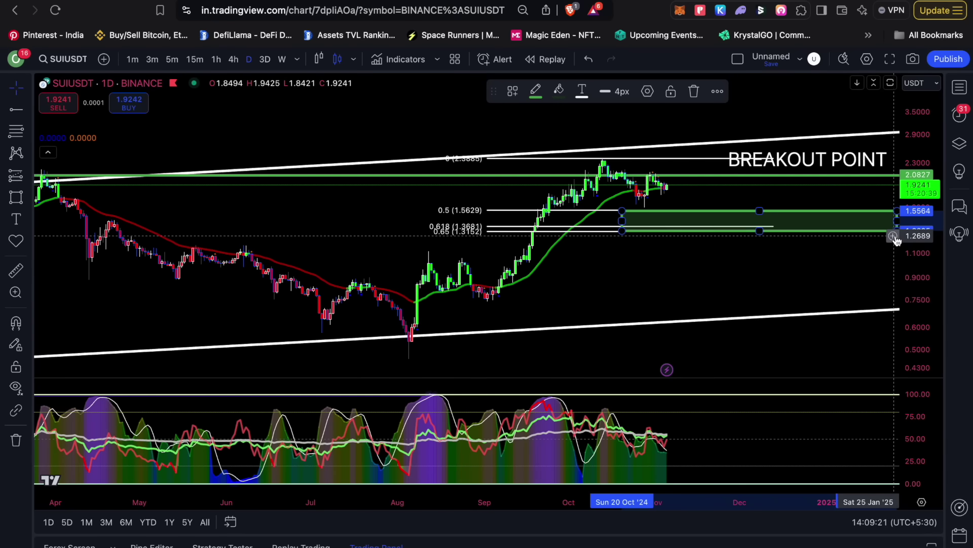